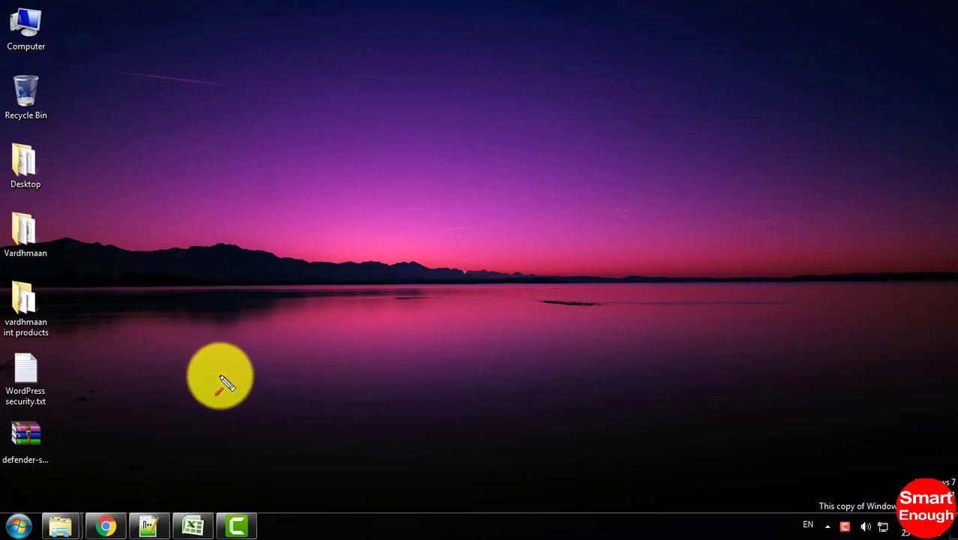
# Open the Chrome web browser.
pyautogui.moveTo(219, 375); pyautogui.dragTo(126, 499)
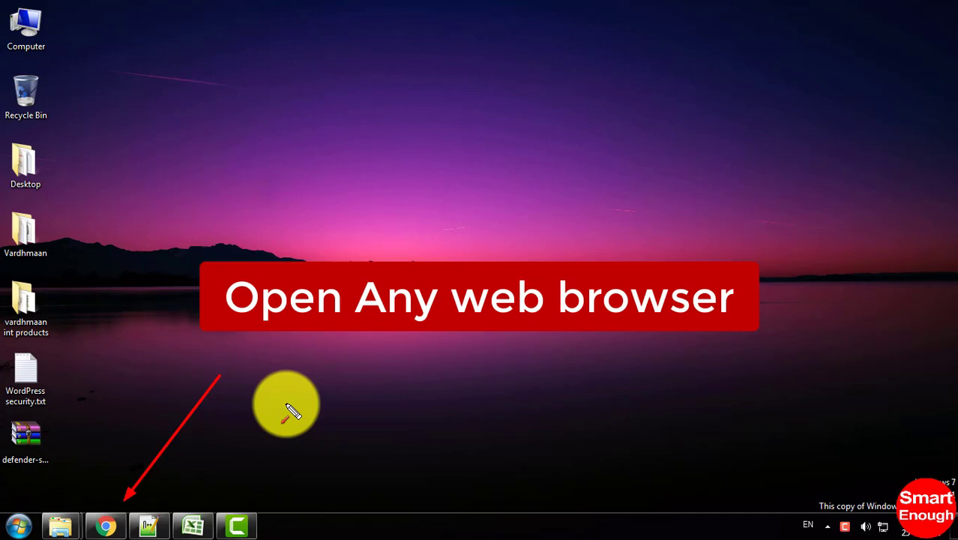
pyautogui.click(109, 518)
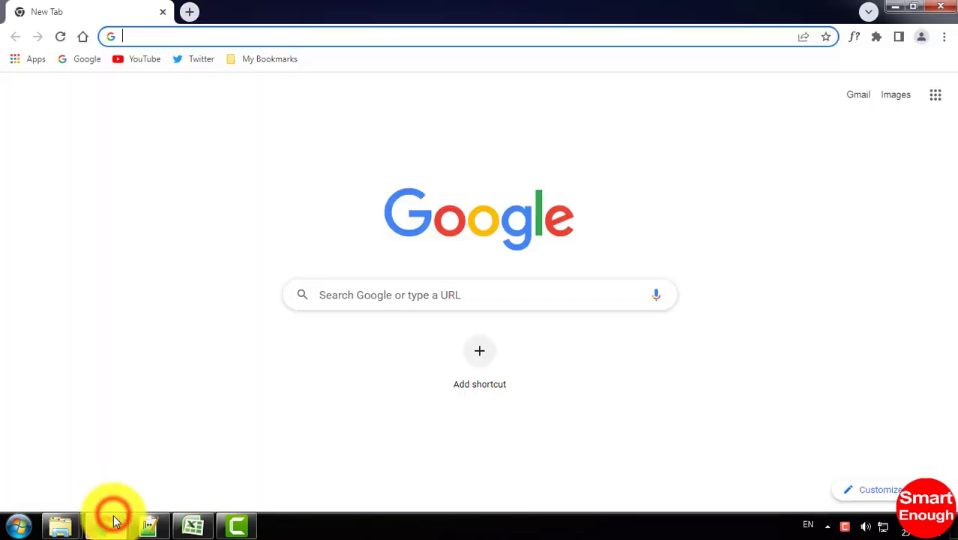
# Switch to Notepad++ and review the five-line code that blocks WordPress xmlrpc.php requests.
pyautogui.click(166, 514)
pyautogui.click(466, 296)
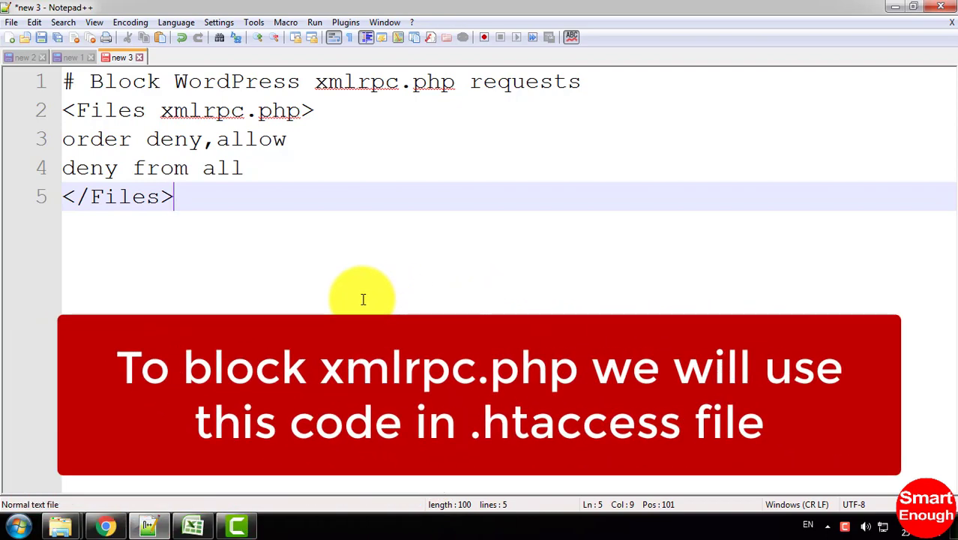
pyautogui.moveTo(363, 299); pyautogui.dragTo(19, 75)
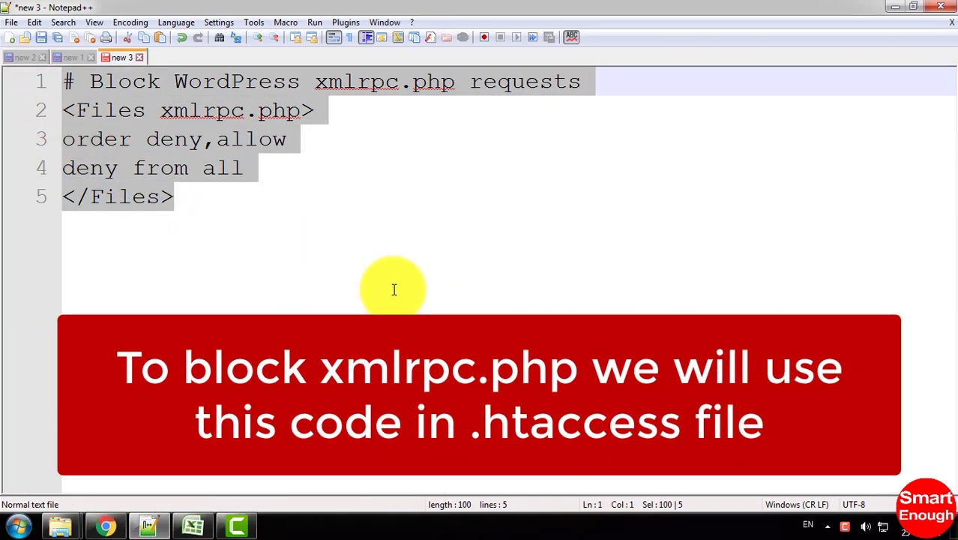
pyautogui.scroll(-1, 394, 289)
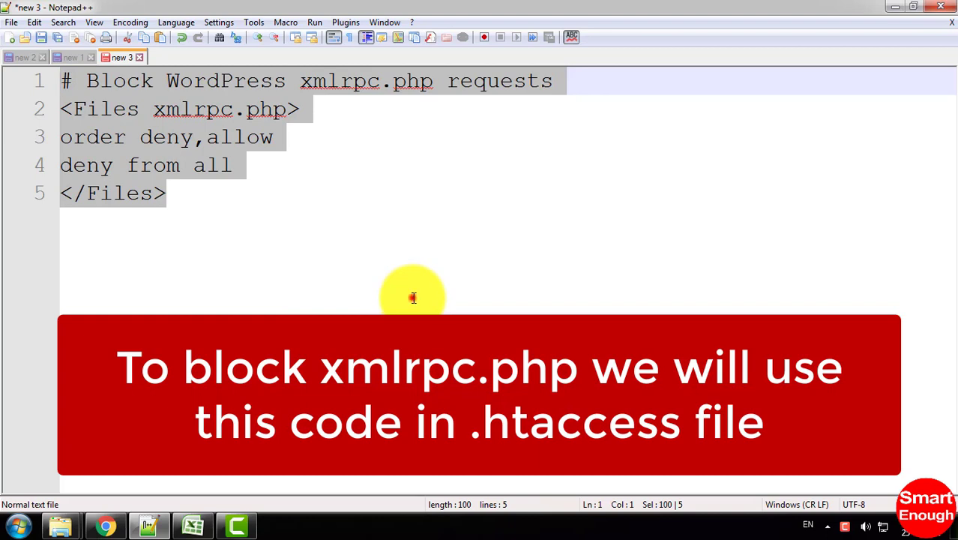
pyautogui.click(414, 296)
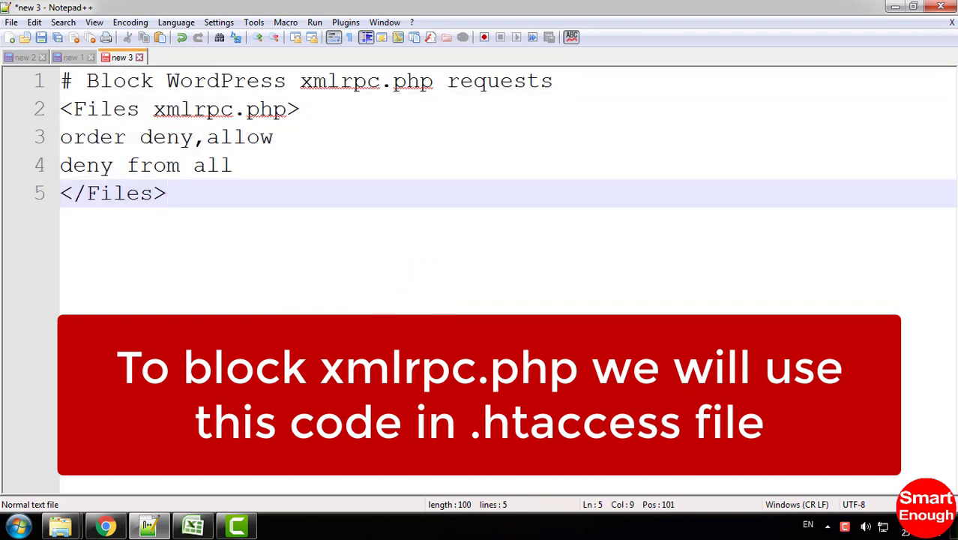
# Switch to Chrome, load the site's cPanel login page and log in to the cPanel account.
pyautogui.click(106, 525)
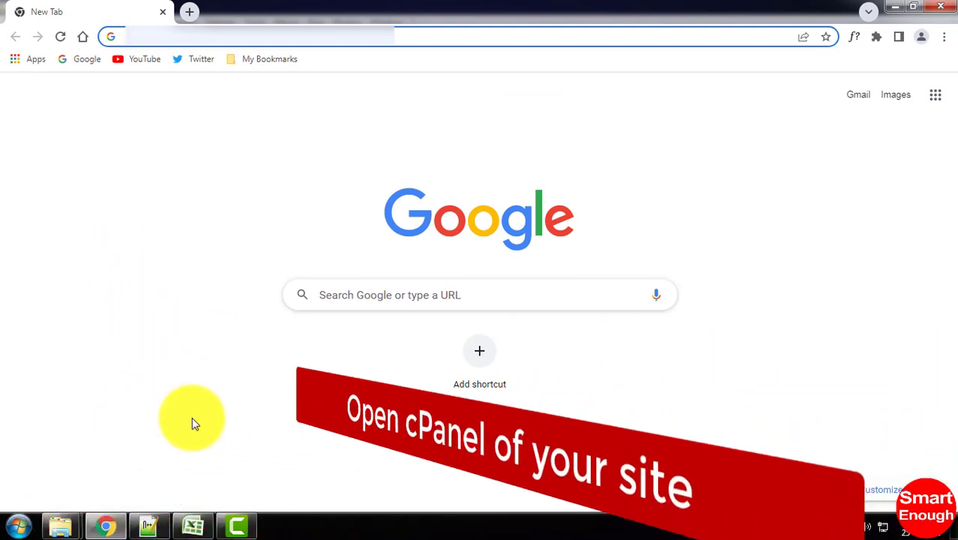
pyautogui.hotkey('ctrl', 'v')
pyautogui.press('Return')
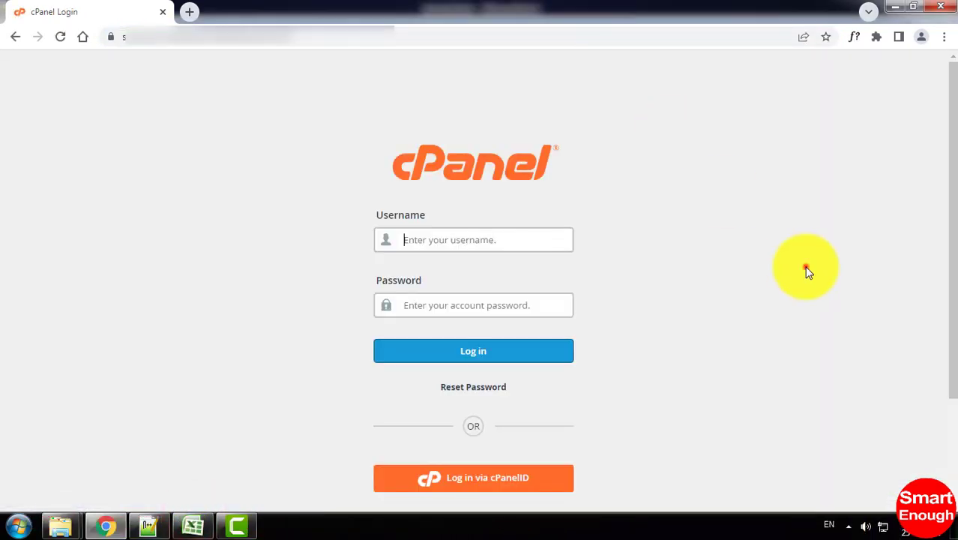
pyautogui.click(808, 263)
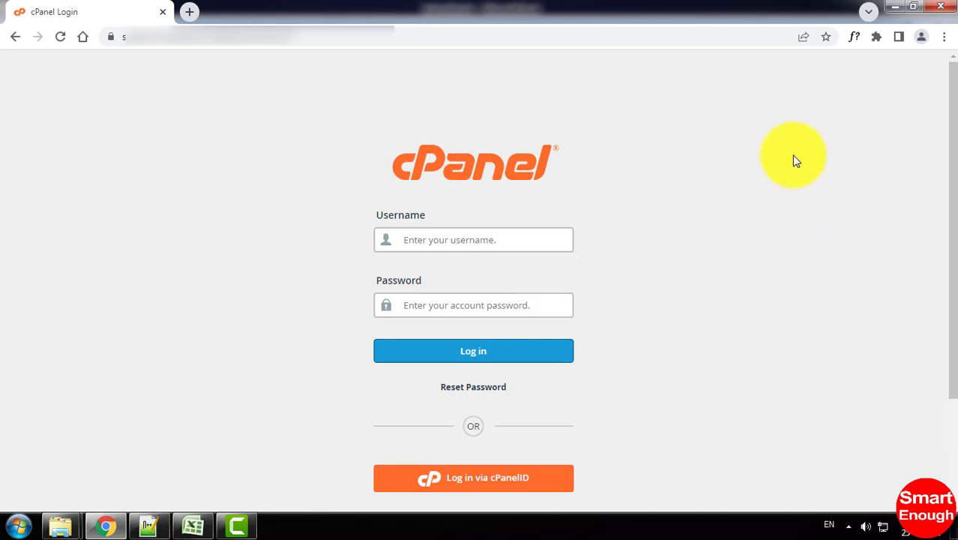
pyautogui.moveTo(789, 148); pyautogui.dragTo(630, 233)
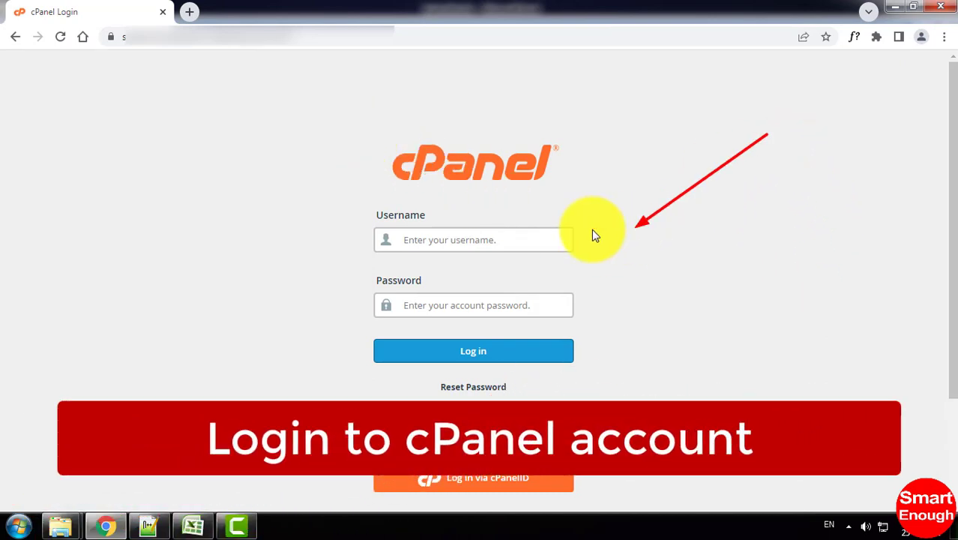
pyautogui.moveTo(348, 126)
pyautogui.mouseDown()
pyautogui.moveTo(456, 286)
pyautogui.moveTo(596, 397)
pyautogui.mouseUp()
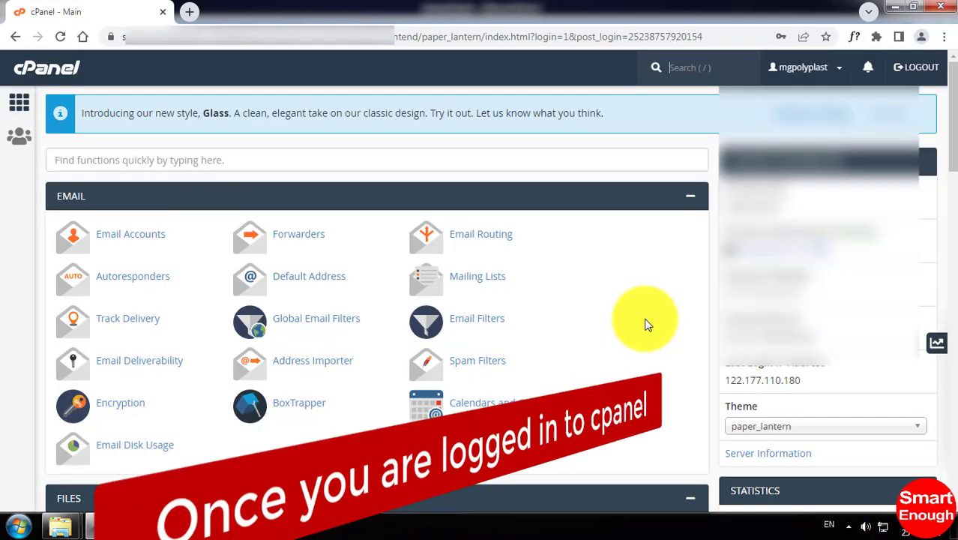
# Open File Manager from cPanel's Files section and go into the public_html folder.
pyautogui.moveTo(951, 88); pyautogui.dragTo(949, 180)
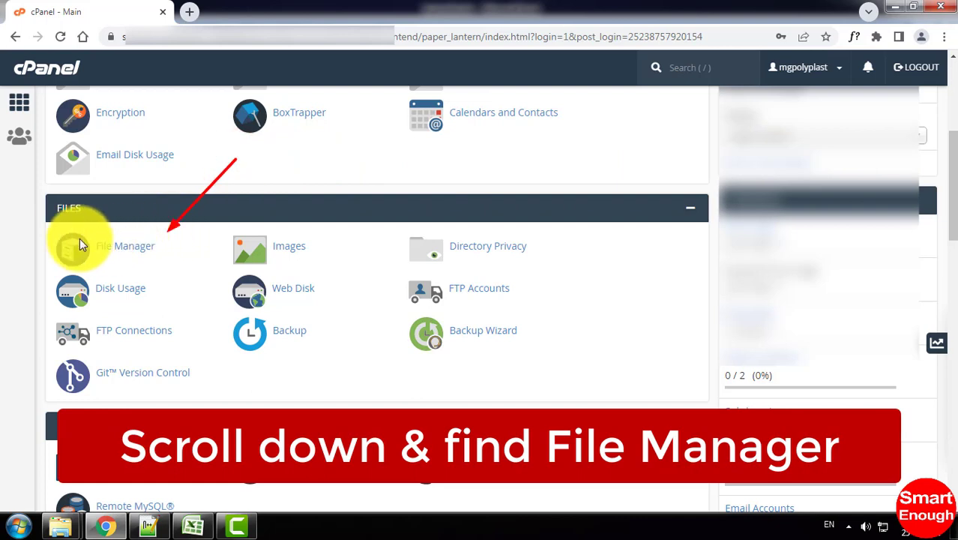
pyautogui.click(47, 225)
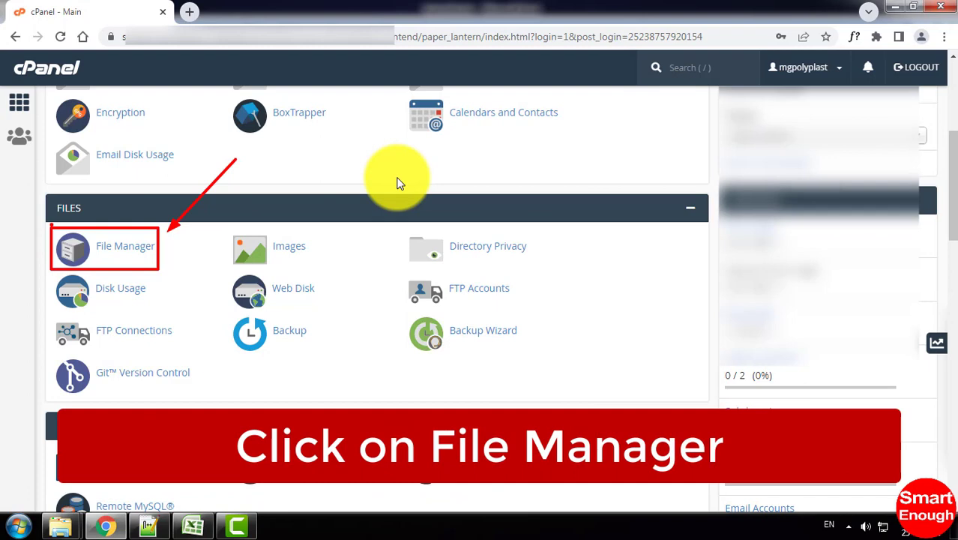
pyautogui.click(127, 247)
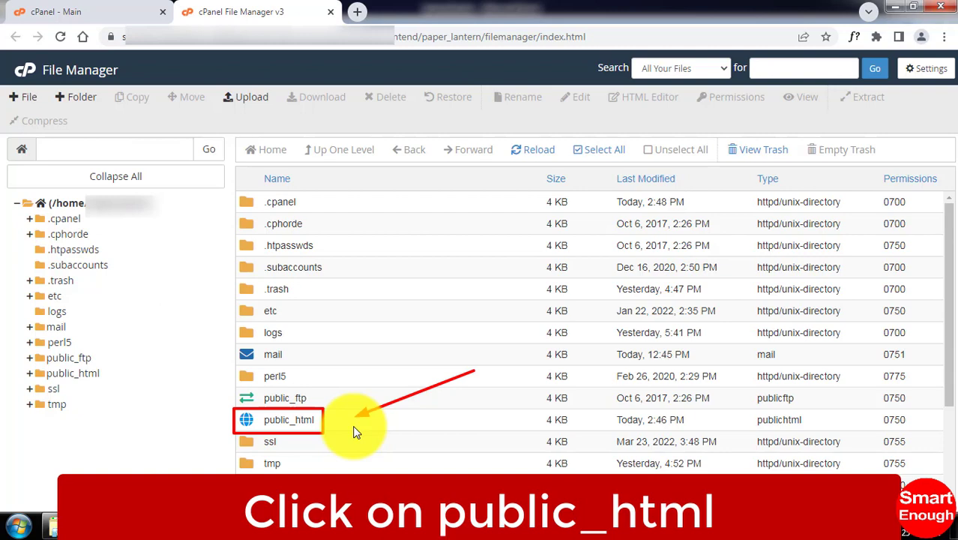
pyautogui.doubleClick(252, 425)
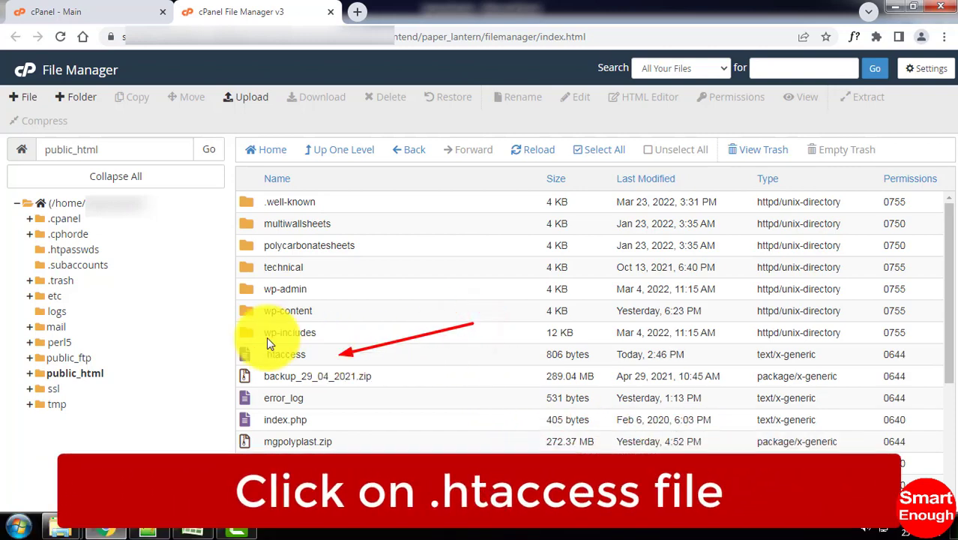
# Open the .htaccess file in public_html for editing, accepting the encoding dialog.
pyautogui.click(238, 345)
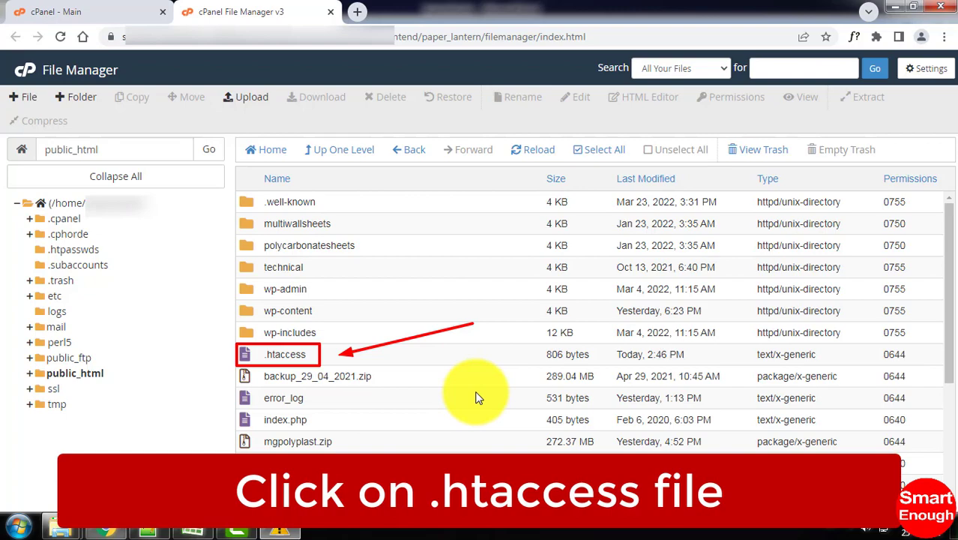
pyautogui.rightClick(337, 354)
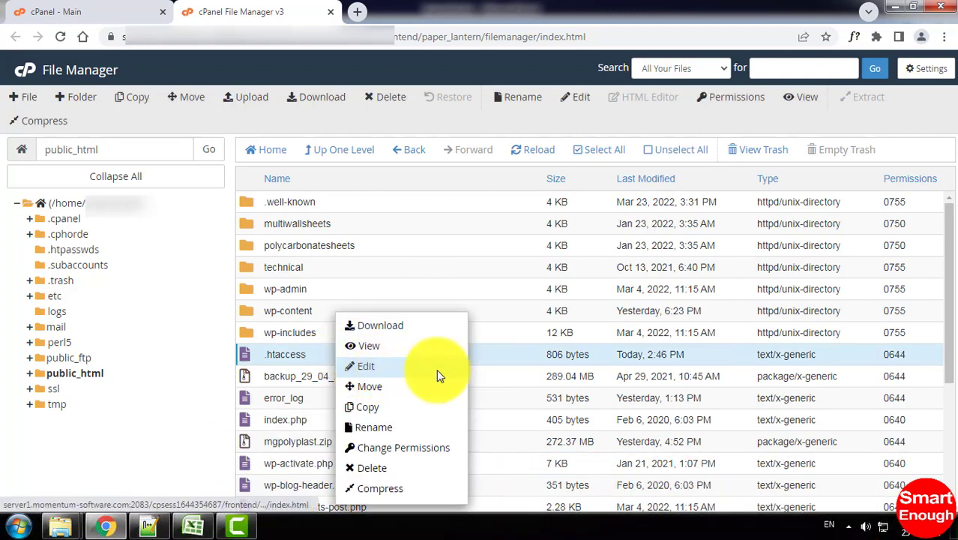
pyautogui.click(414, 367)
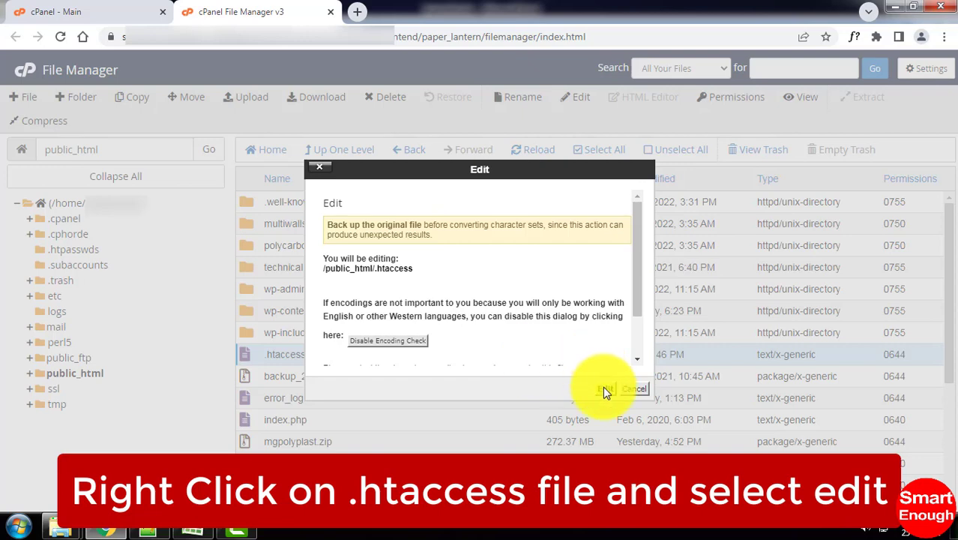
pyautogui.click(603, 389)
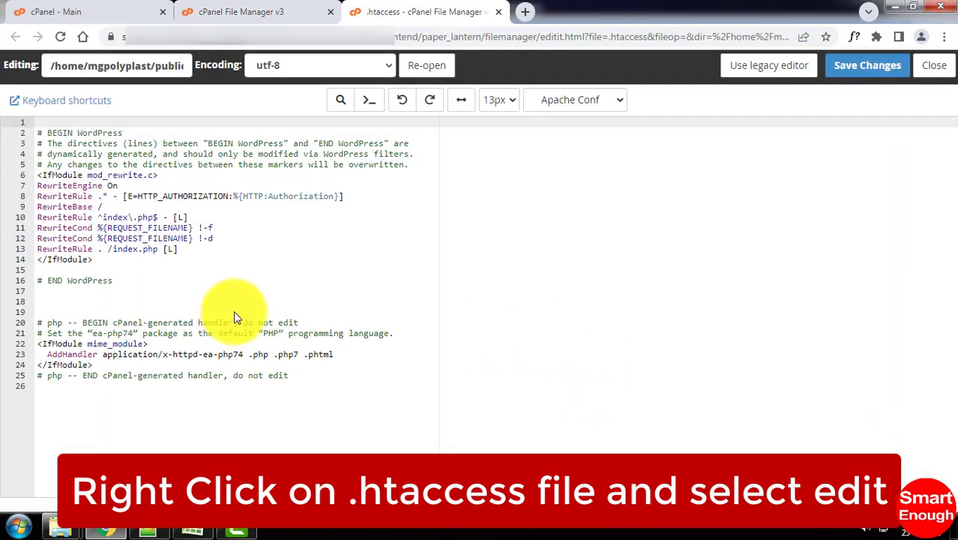
# Switch to Notepad++ and copy the whole xmlrpc.php blocking code, from the comment line to </Files>.
pyautogui.click(147, 531)
pyautogui.moveTo(229, 270); pyautogui.dragTo(58, 74)
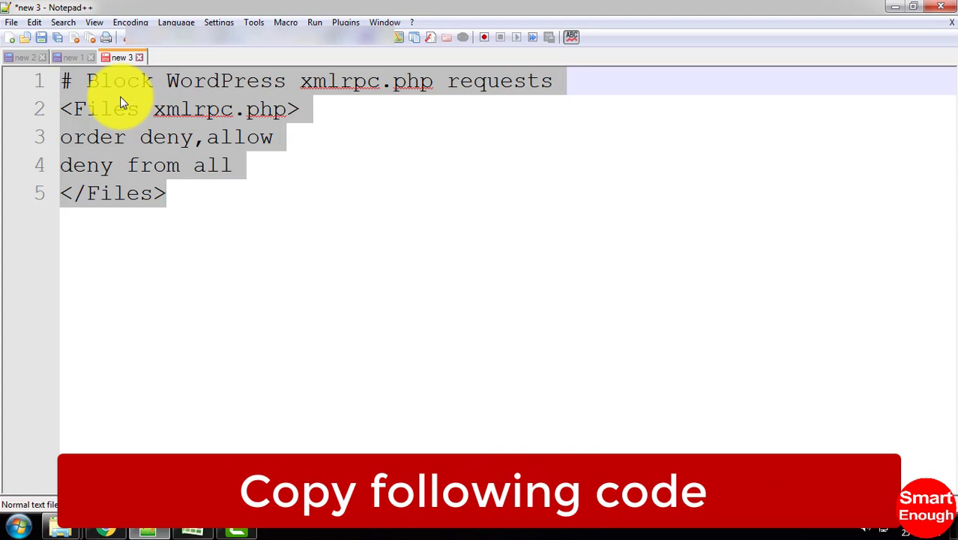
pyautogui.rightClick(120, 96)
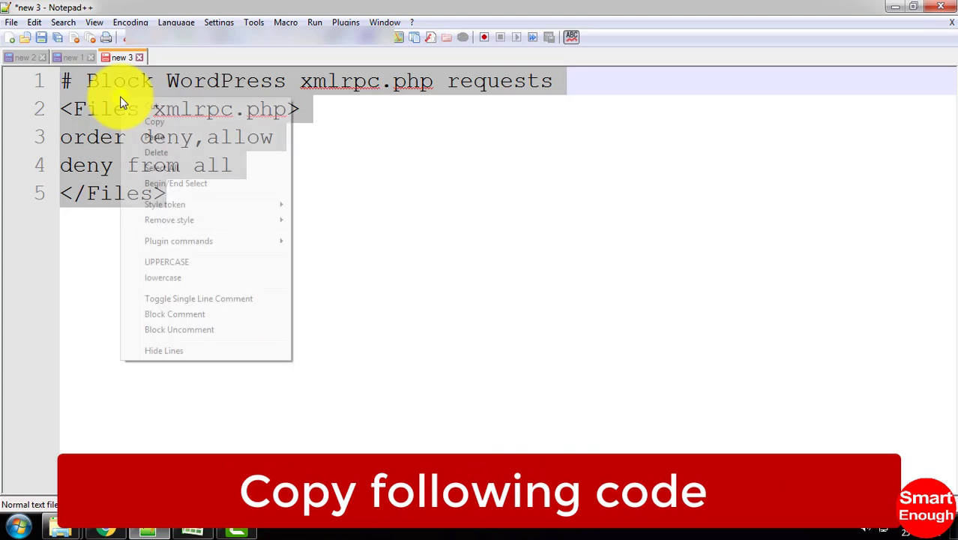
pyautogui.click(162, 124)
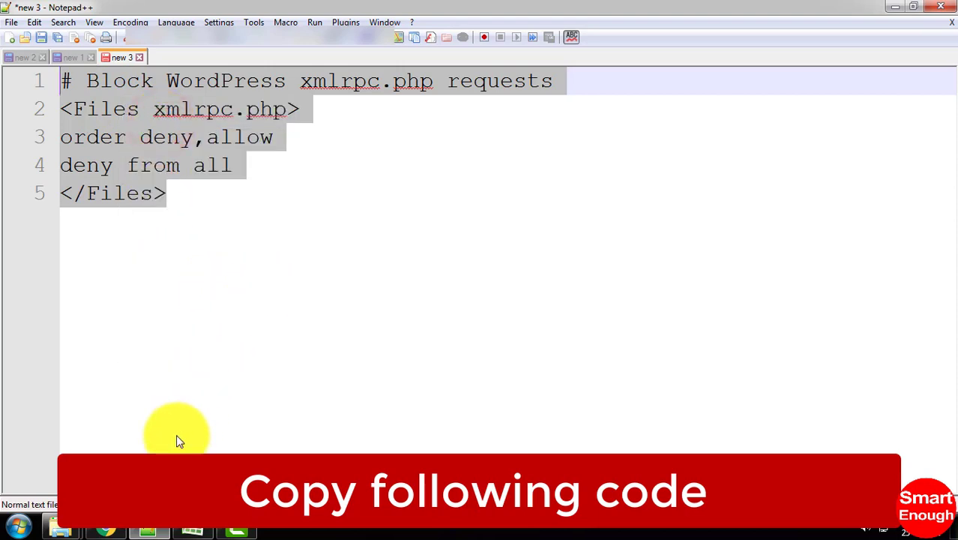
# Switch to Chrome and paste the copied xmlrpc.php blocking code below the # END WordPress line in .htaccess.
pyautogui.click(106, 530)
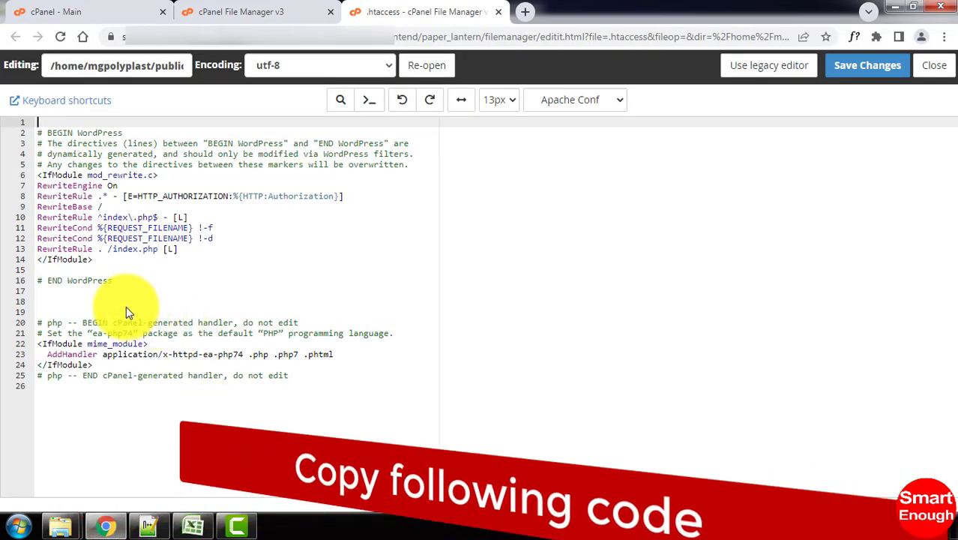
pyautogui.click(57, 300)
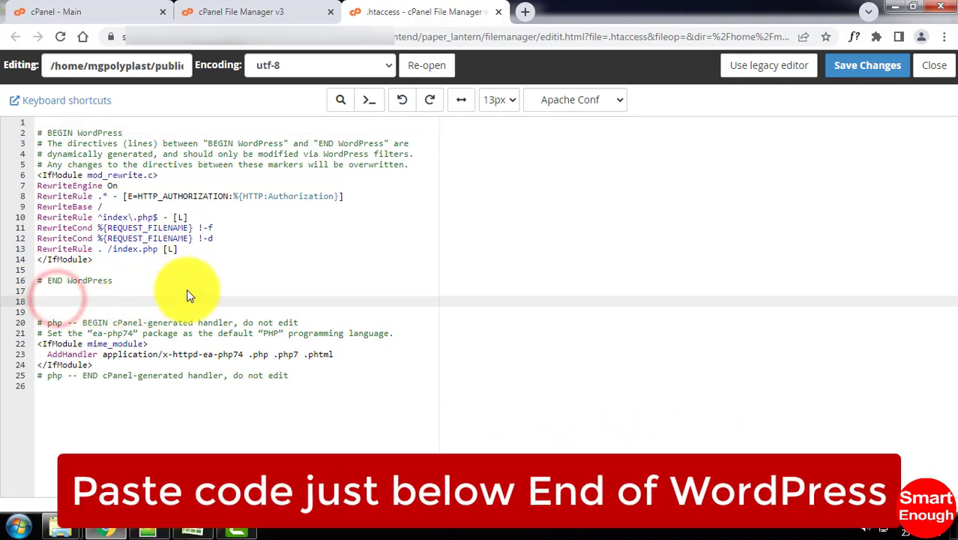
pyautogui.moveTo(133, 279); pyautogui.dragTo(21, 282)
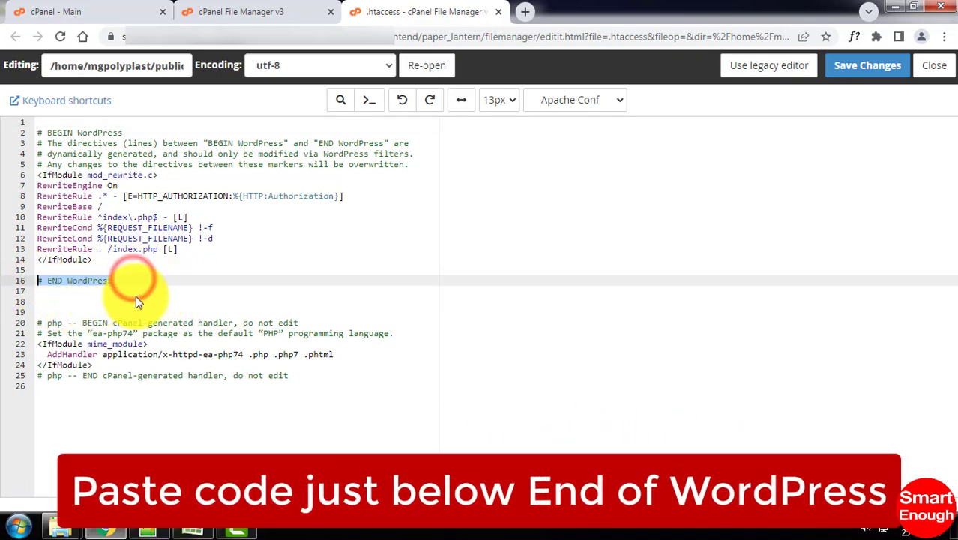
pyautogui.click(136, 297)
pyautogui.rightClick(54, 305)
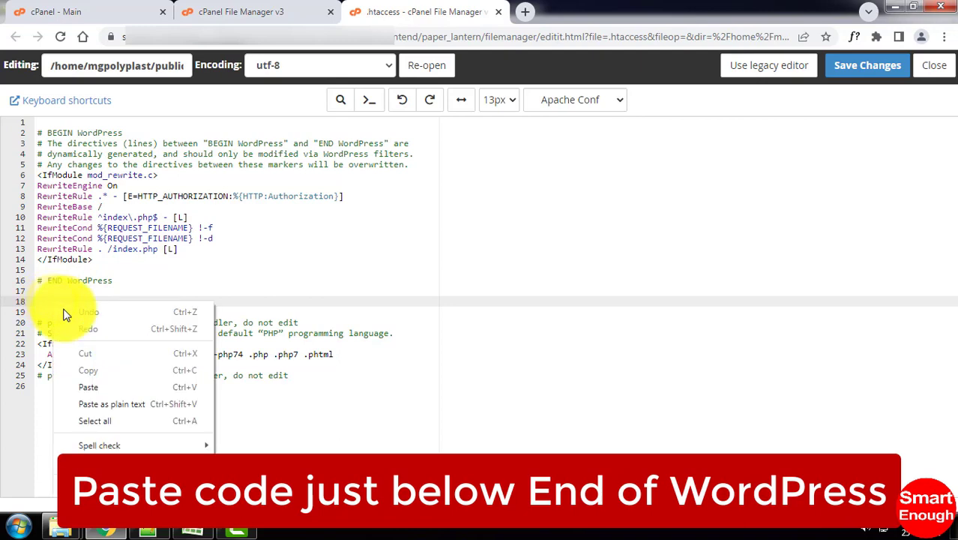
pyautogui.click(95, 396)
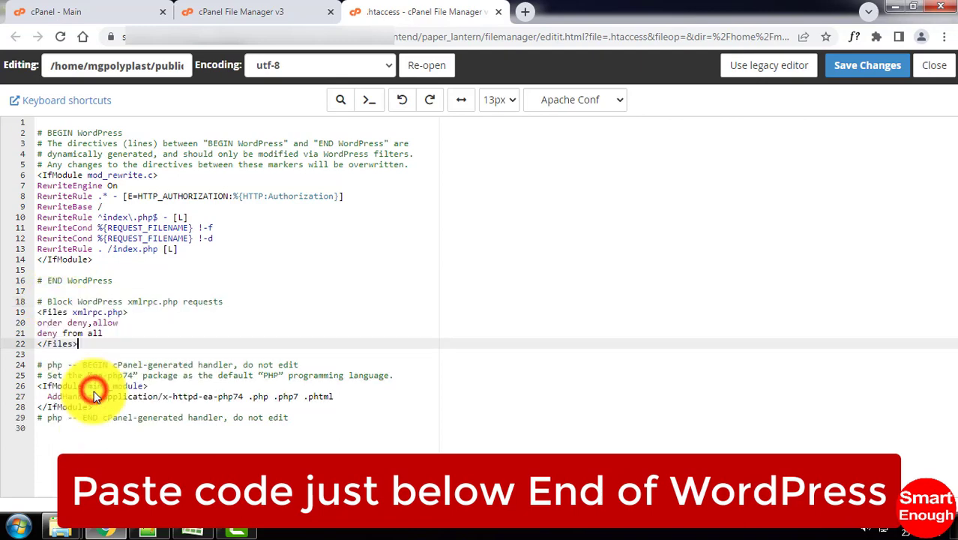
pyautogui.click(177, 337)
pyautogui.moveTo(72, 337); pyautogui.dragTo(11, 300)
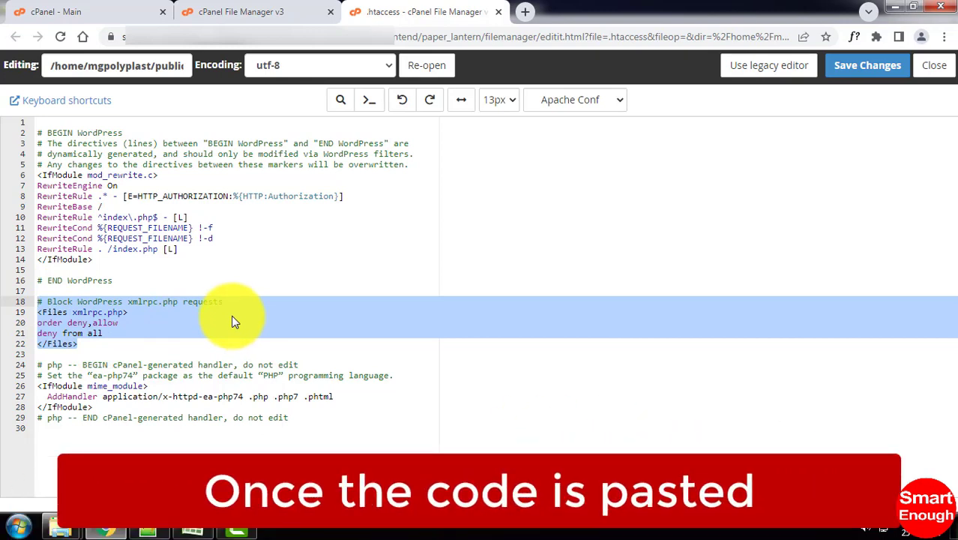
pyautogui.click(177, 324)
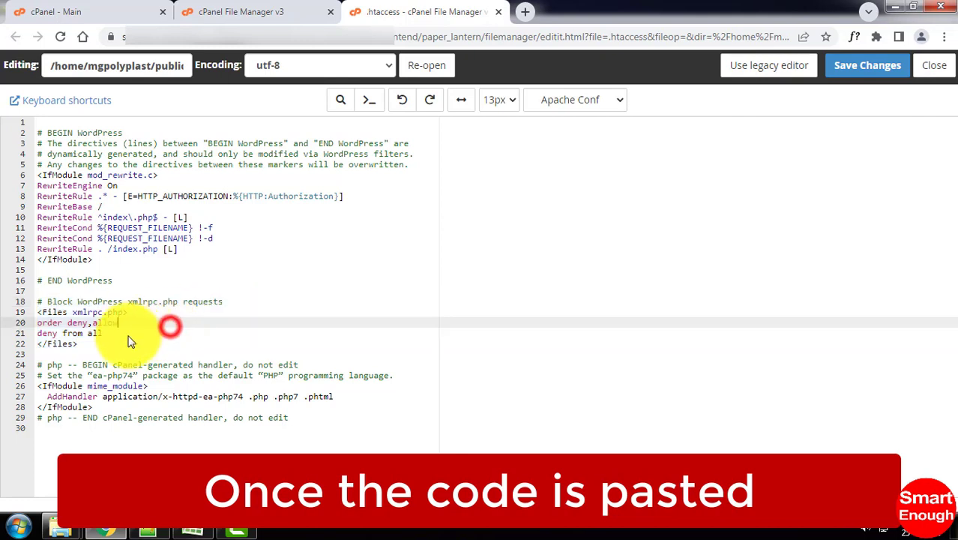
# Save the changes made to the .htaccess file.
pyautogui.click(82, 345)
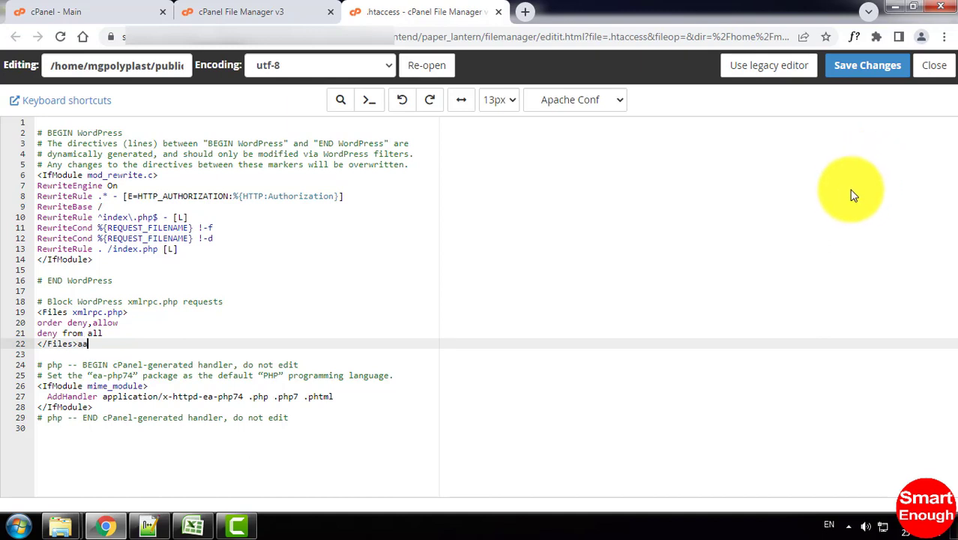
pyautogui.click(251, 343)
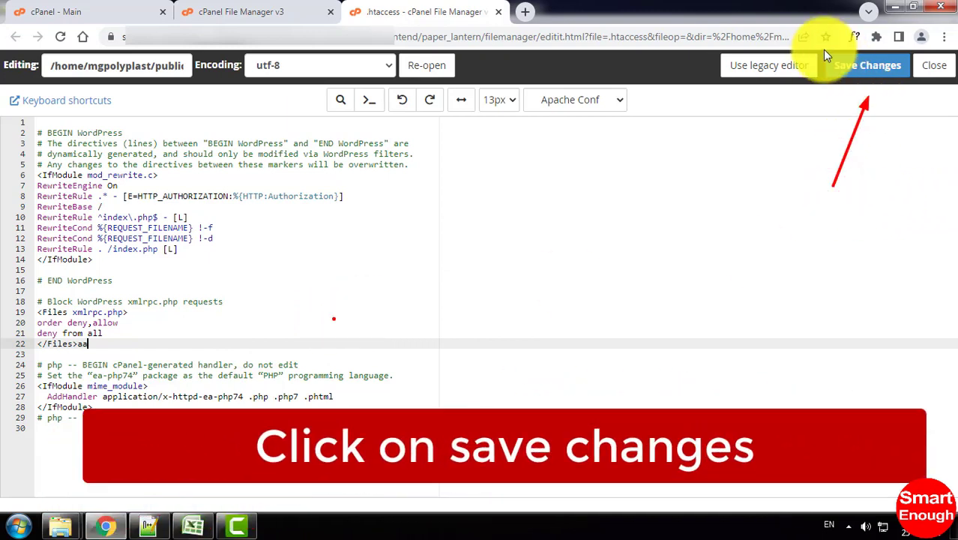
pyautogui.click(869, 66)
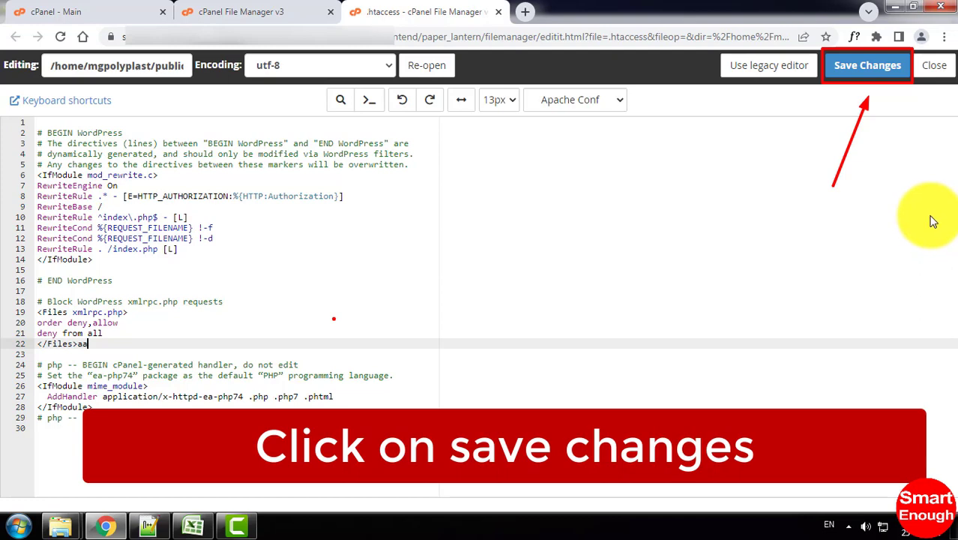
pyautogui.click(868, 64)
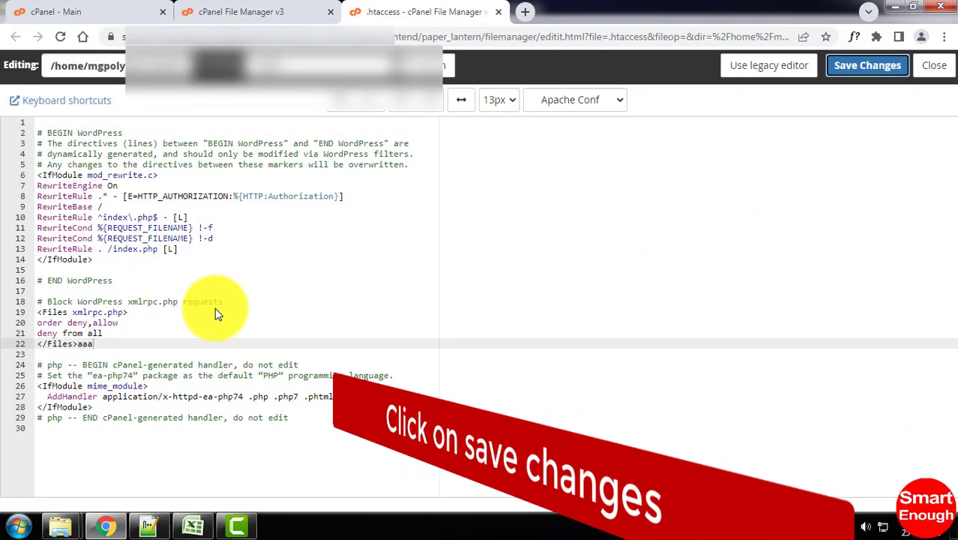
# Load the site's xmlrpc.php address in a new browser tab to test whether access is blocked.
pyautogui.moveTo(124, 312); pyautogui.dragTo(75, 316)
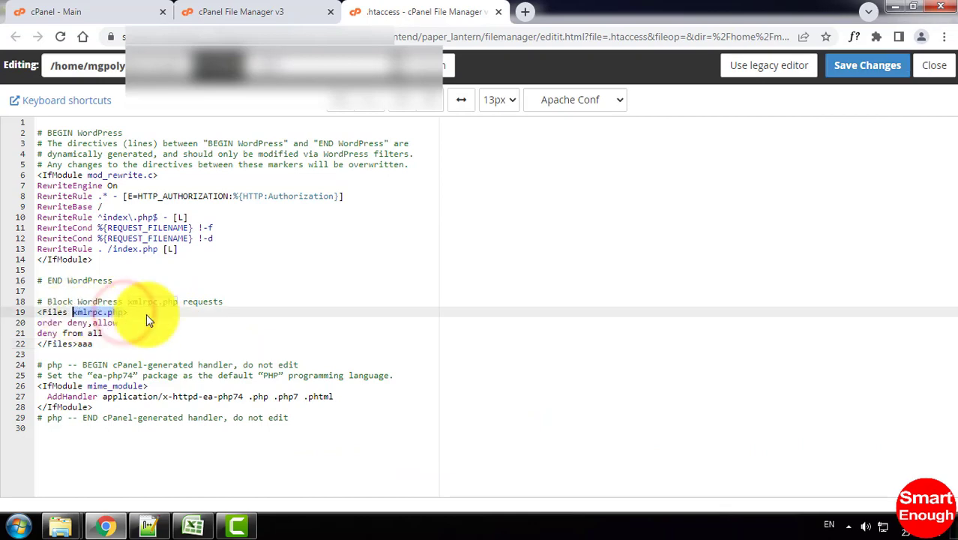
pyautogui.click(525, 11)
pyautogui.click(372, 36)
pyautogui.hotkey('ctrl', 'v')
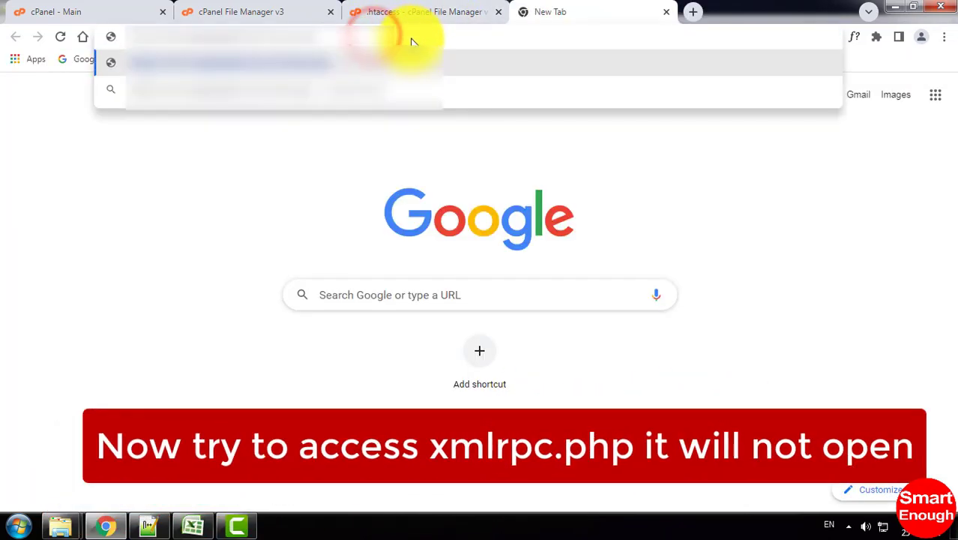
pyautogui.press('Return')
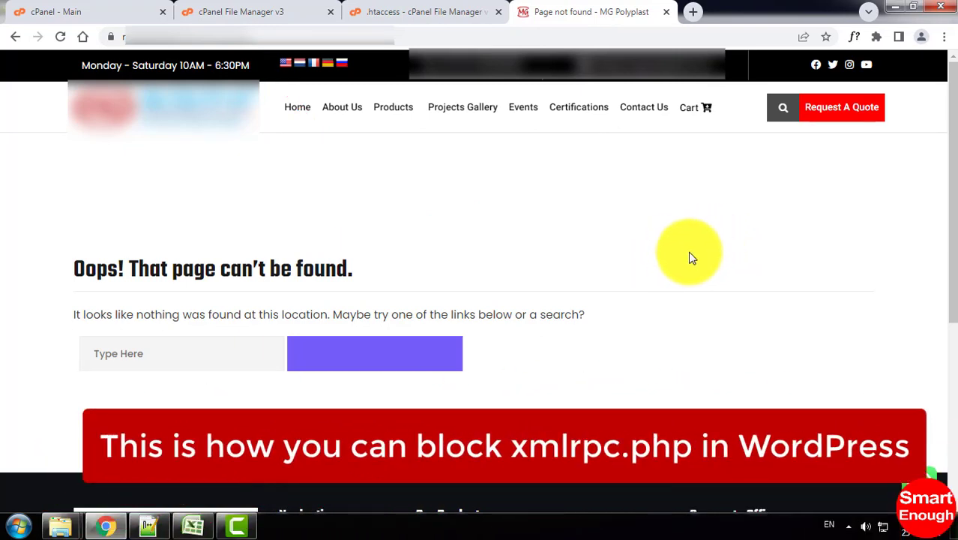
pyautogui.click(689, 249)
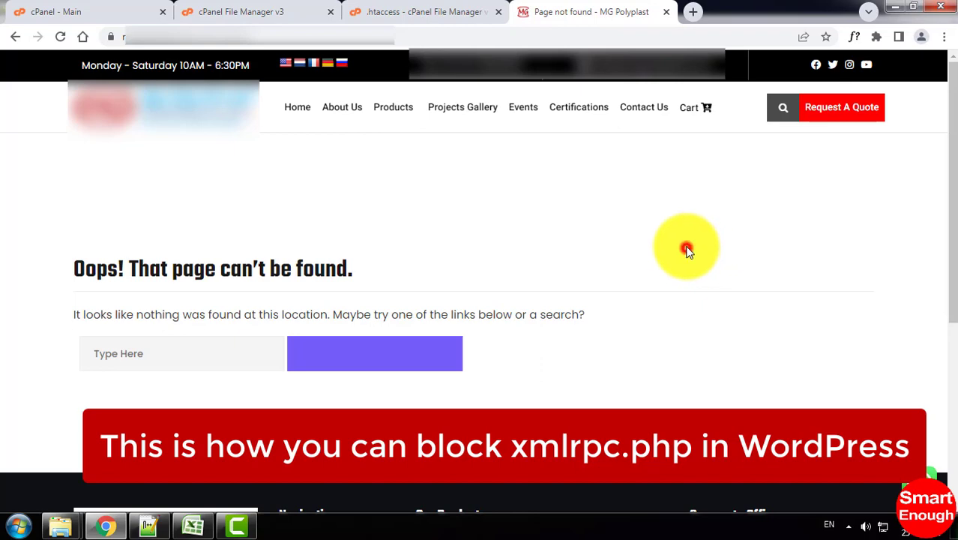
pyautogui.press('super+d')
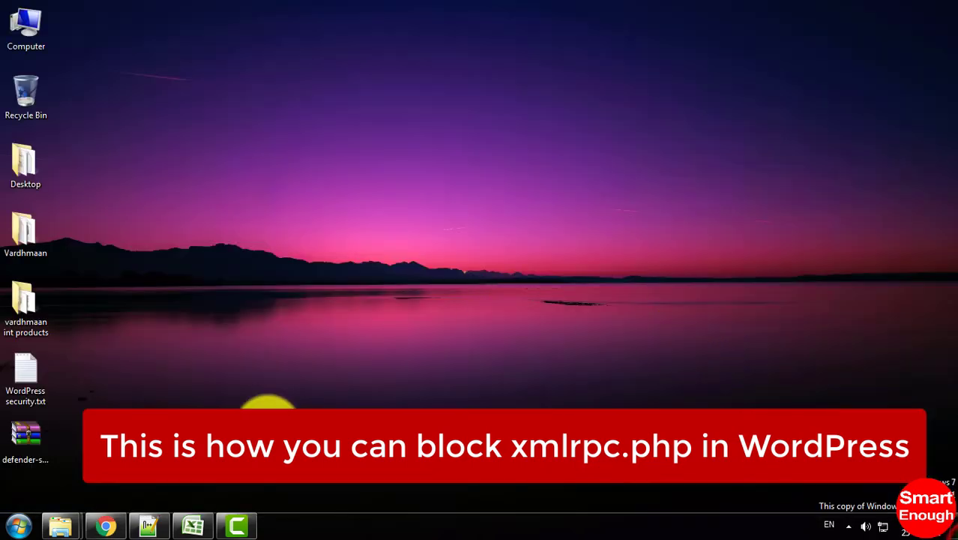
pyautogui.click(111, 529)
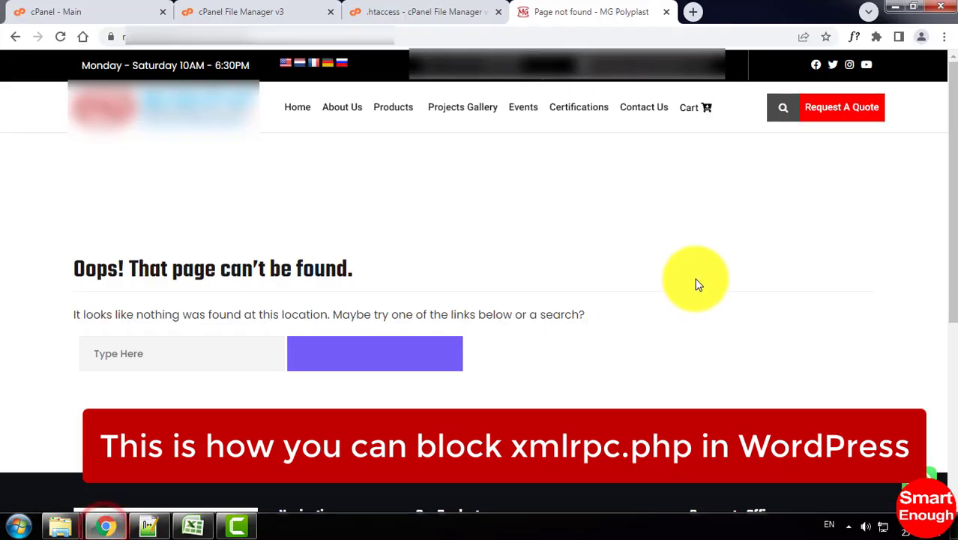
pyautogui.click(688, 280)
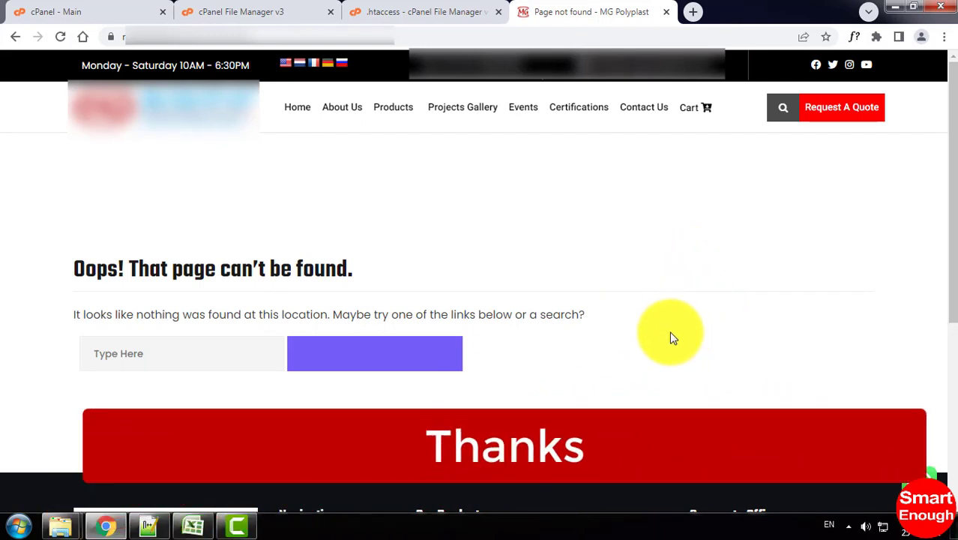
pyautogui.click(600, 378)
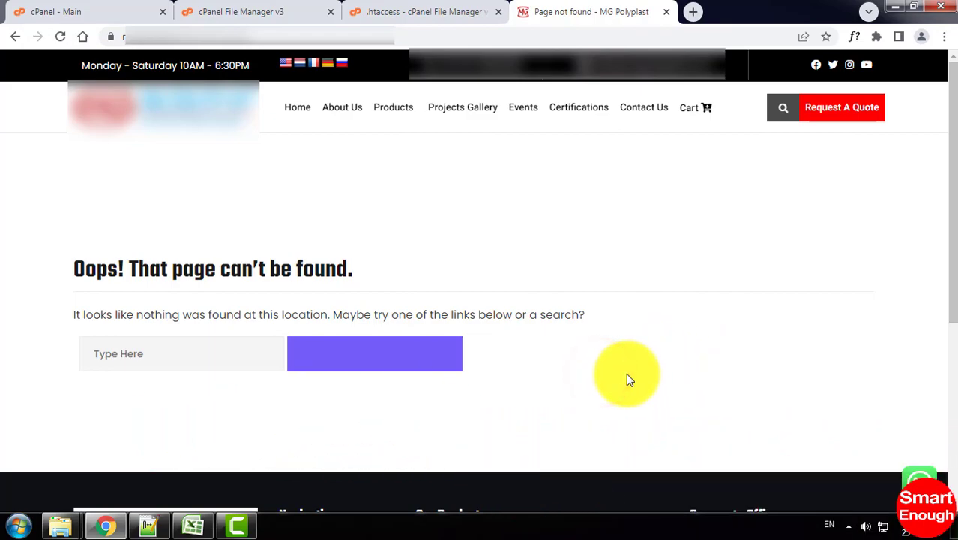